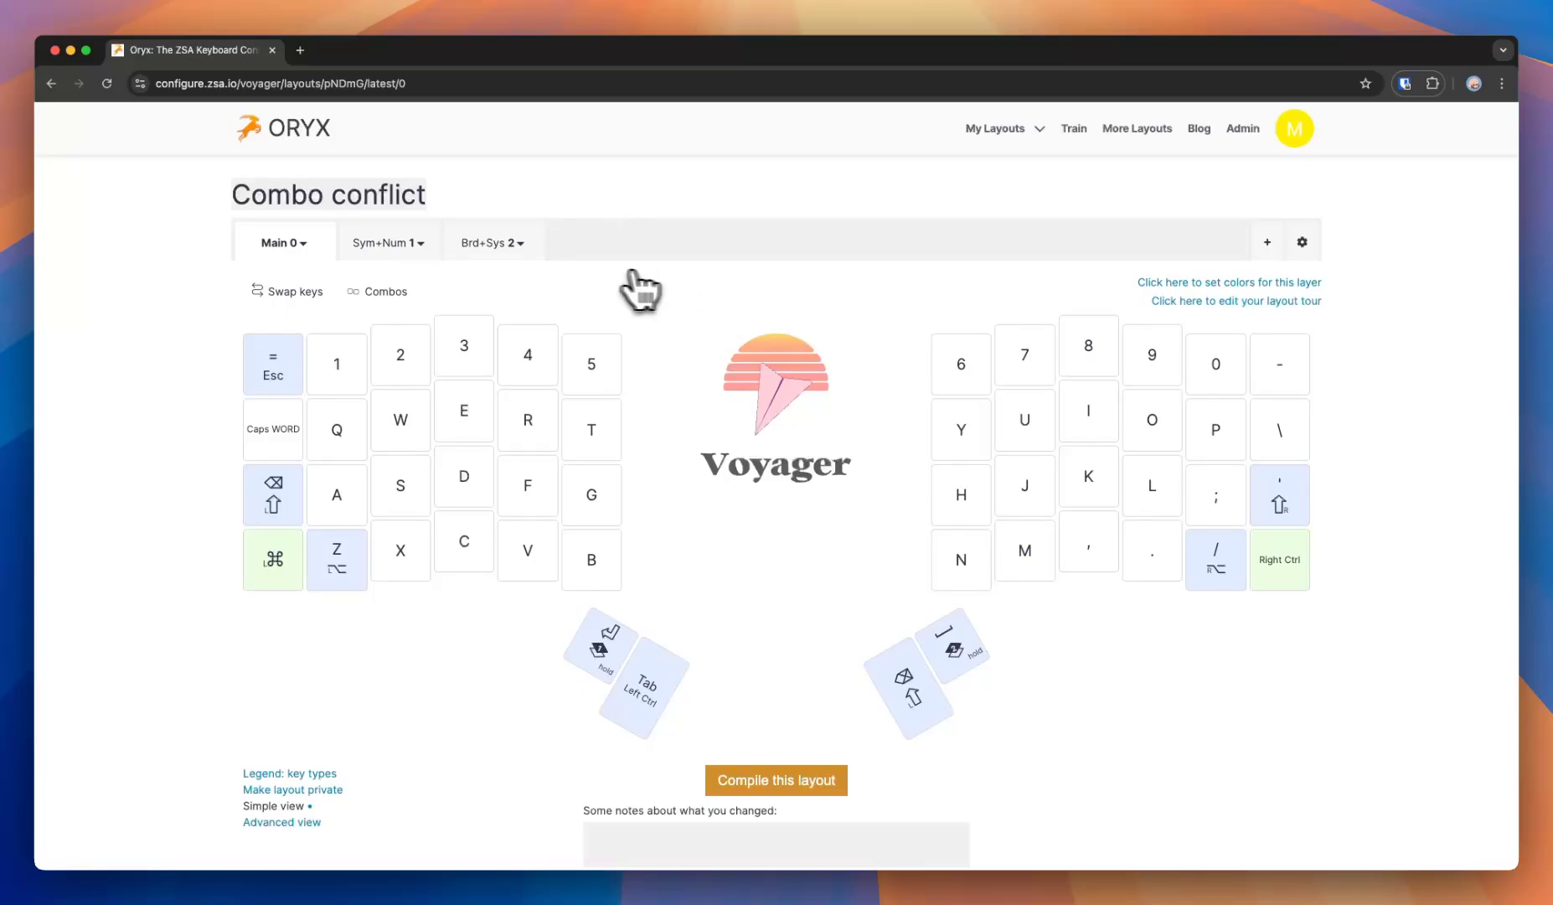
Step: Review the combos list and check which combos key 1 and numpad 1 belong to
{"action": "left_click", "coordinate": [387, 291]}
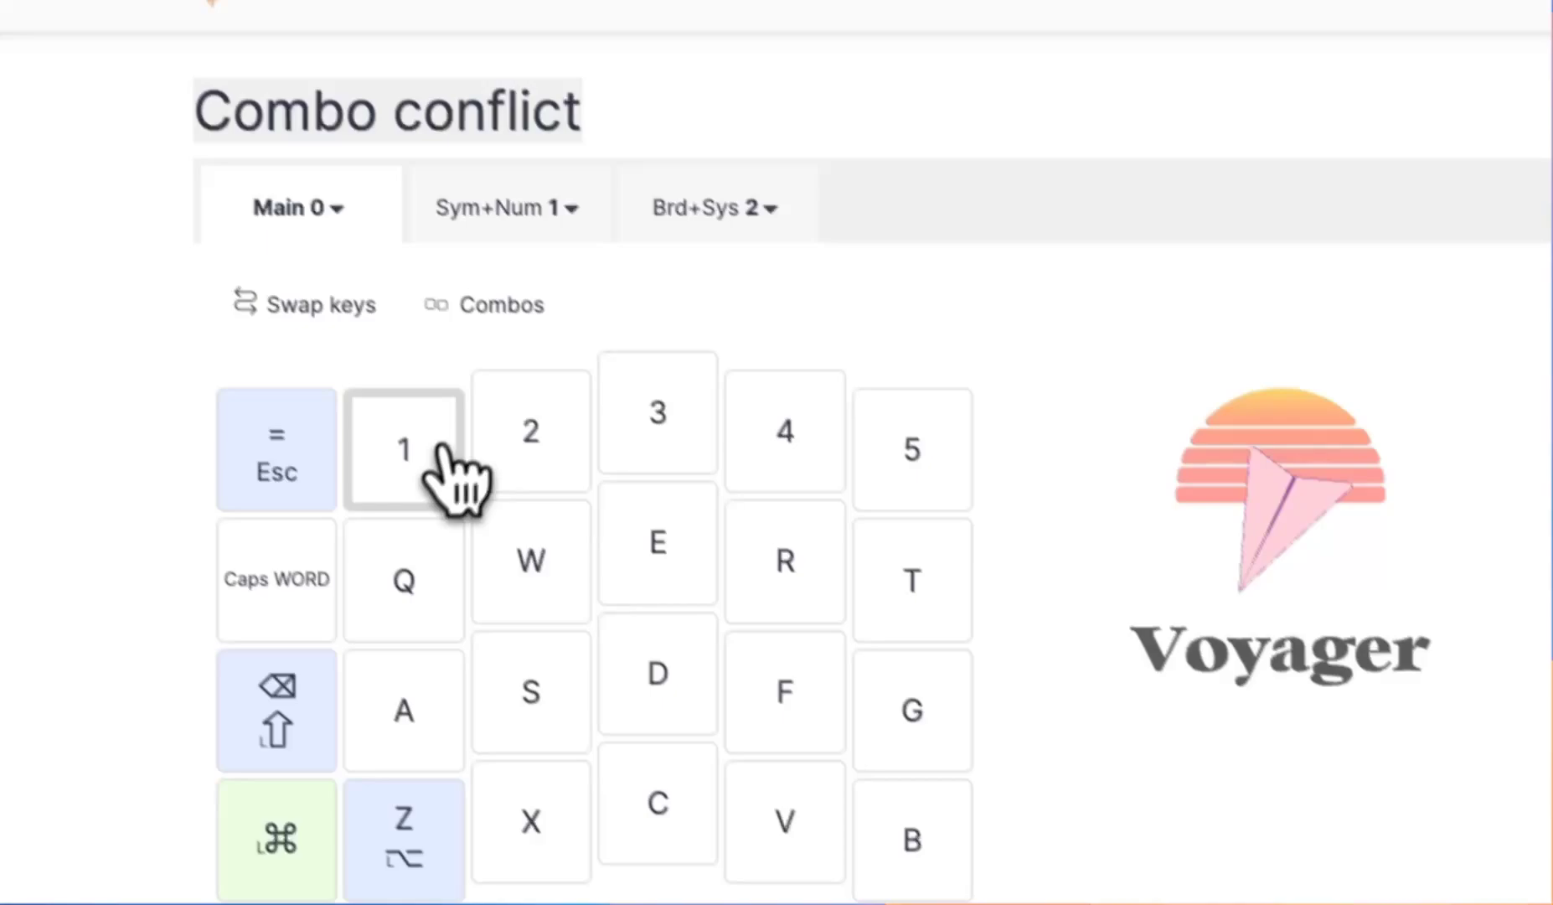
{"action": "left_click", "coordinate": [459, 476]}
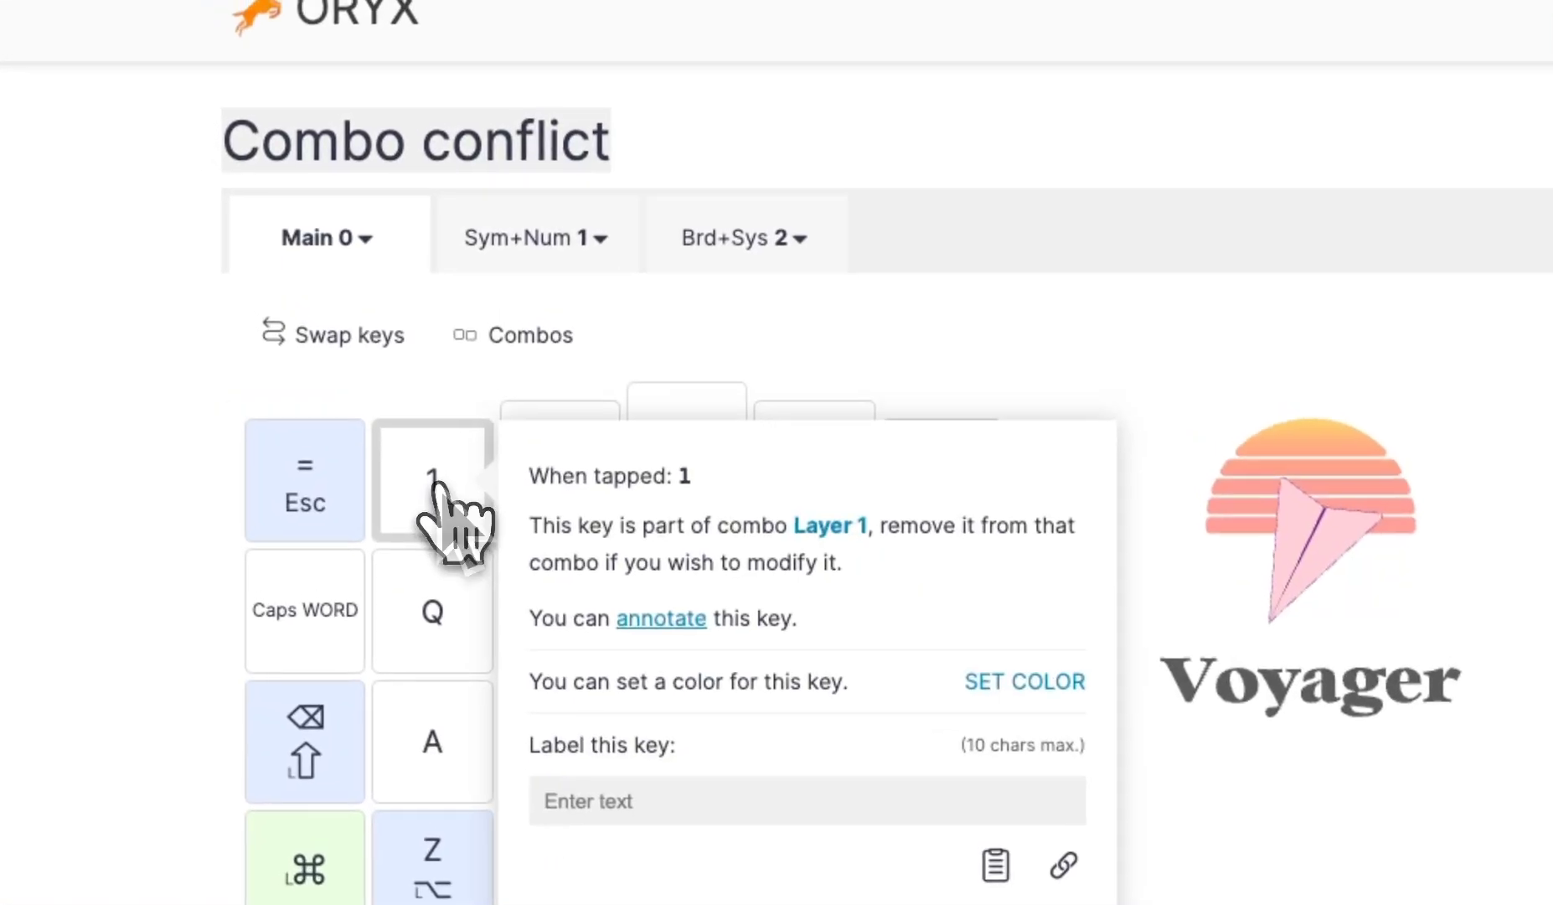
{"action": "left_click", "coordinate": [538, 241]}
{"action": "left_click", "coordinate": [930, 589]}
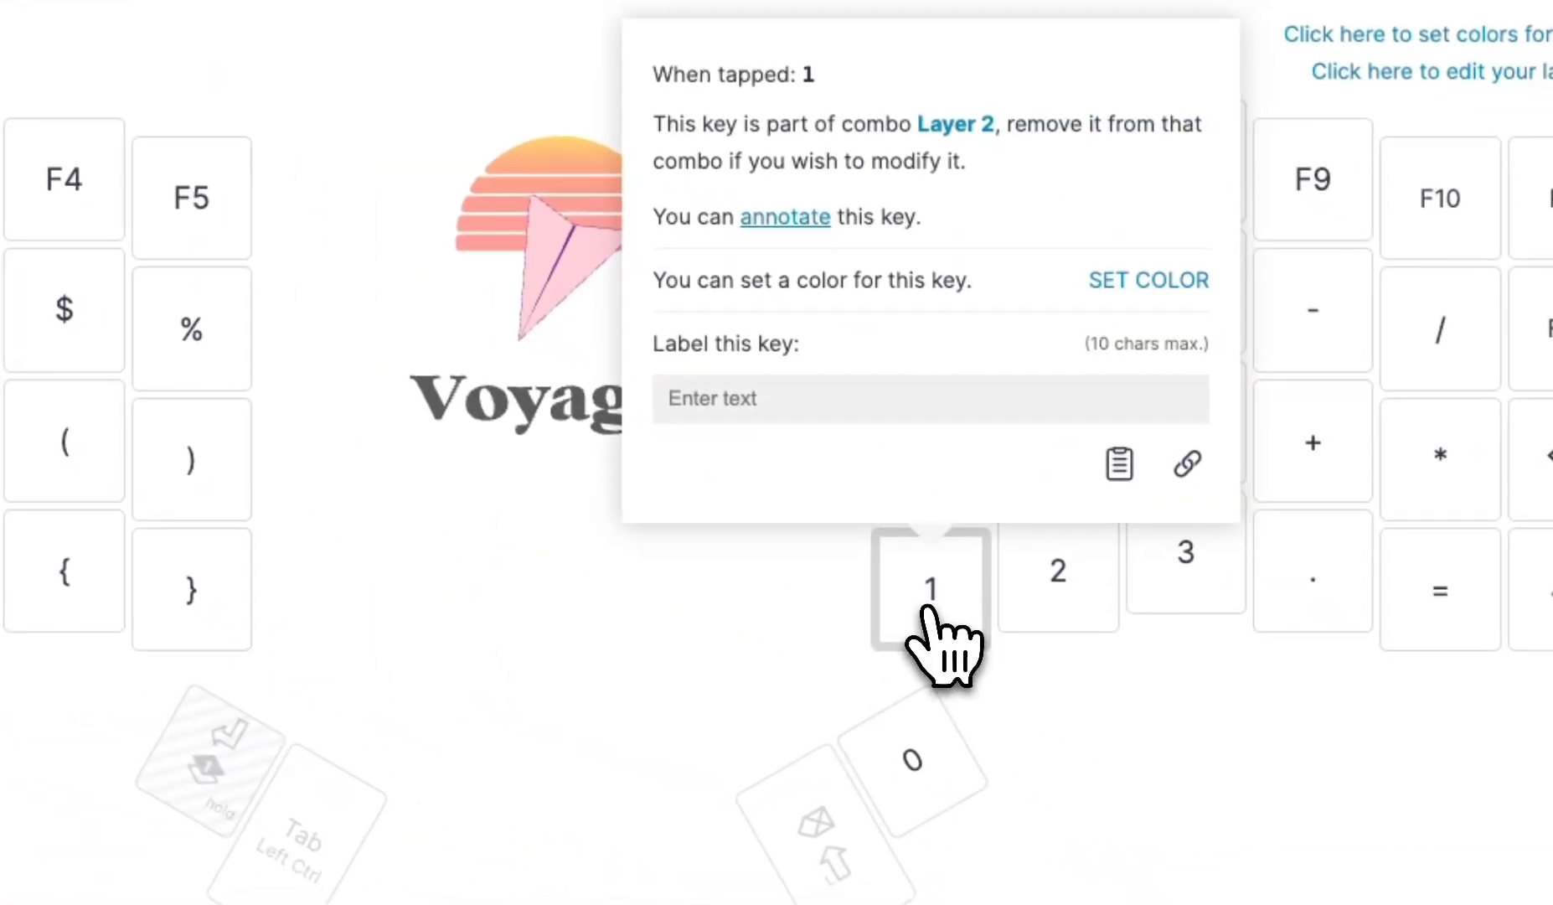
{"action": "left_click", "coordinate": [765, 613]}
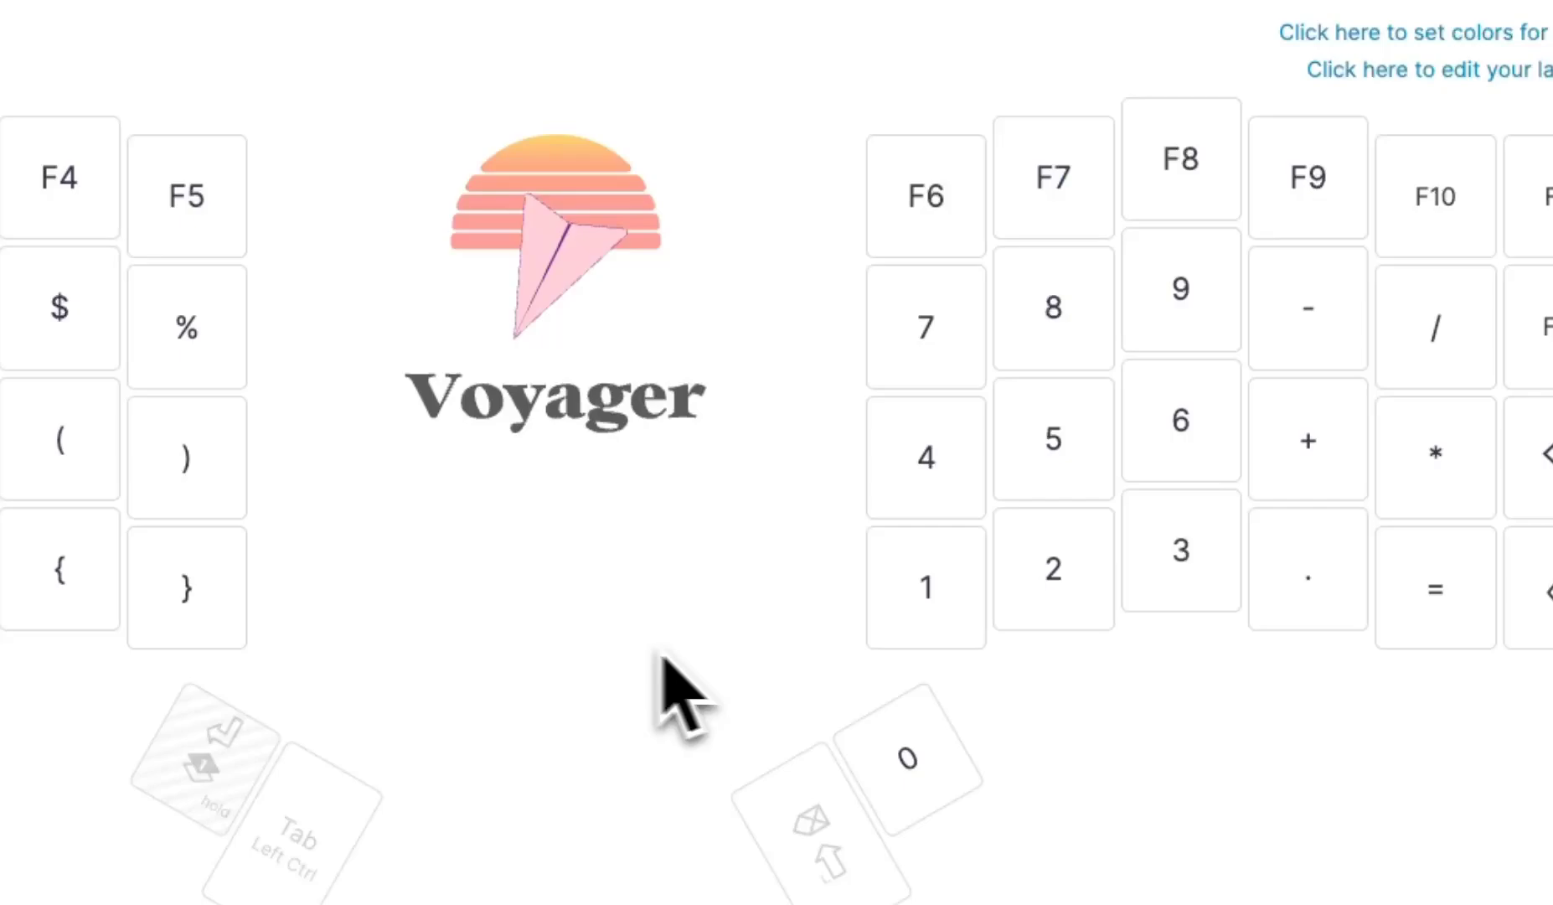
{"action": "left_click", "coordinate": [930, 587]}
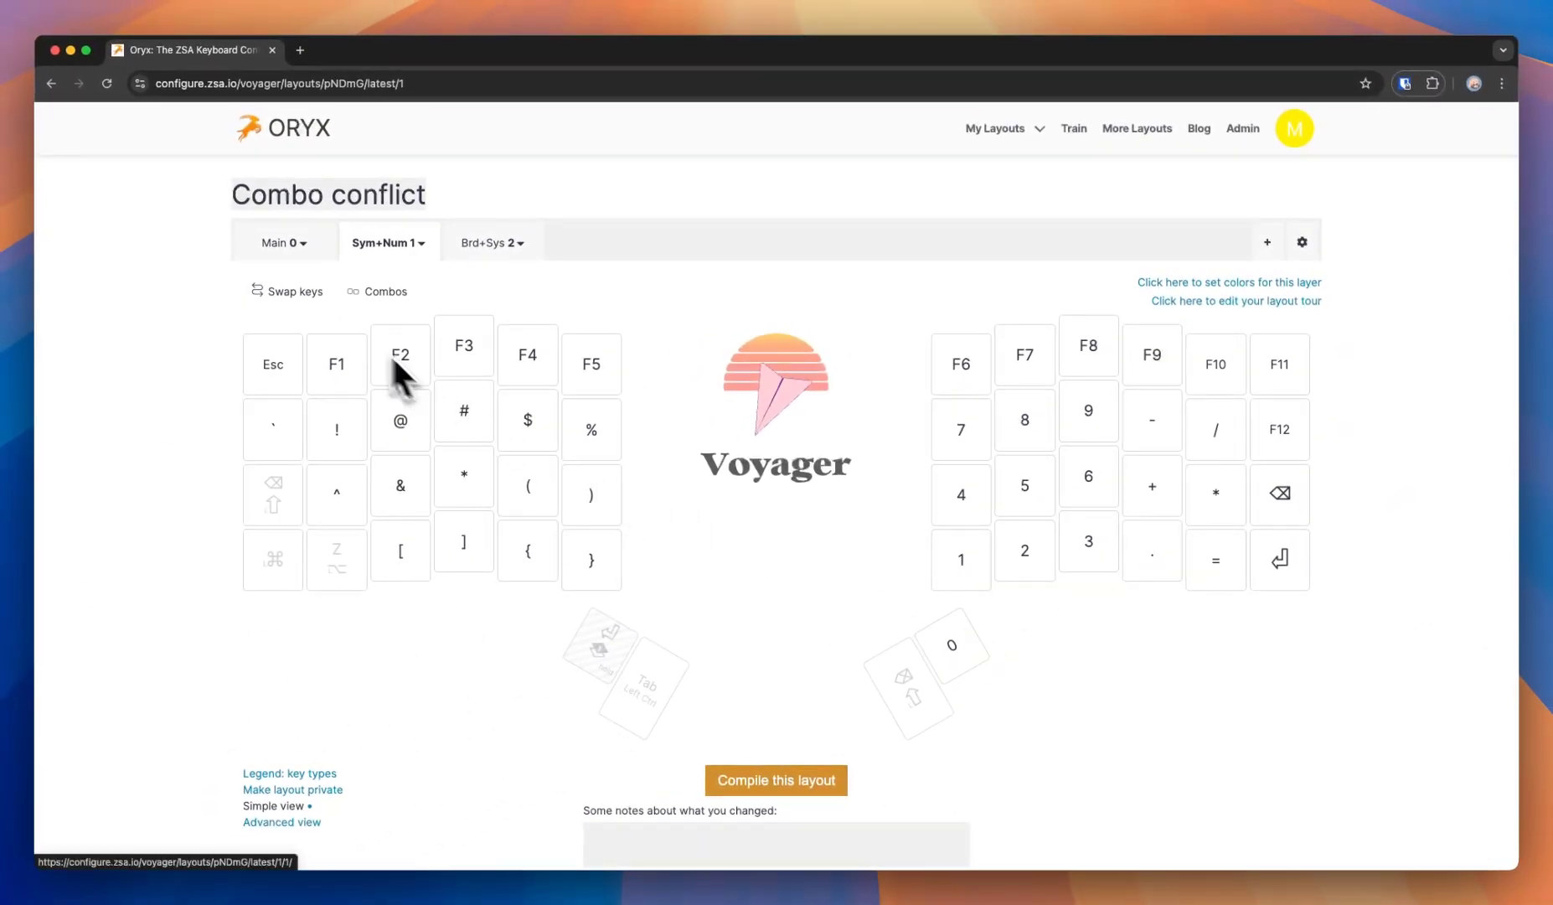
Step: Recheck key 1's combo on the Main layer and numpad 1's combo on Sym+Num
{"action": "left_click", "coordinate": [276, 243]}
{"action": "left_click", "coordinate": [336, 363]}
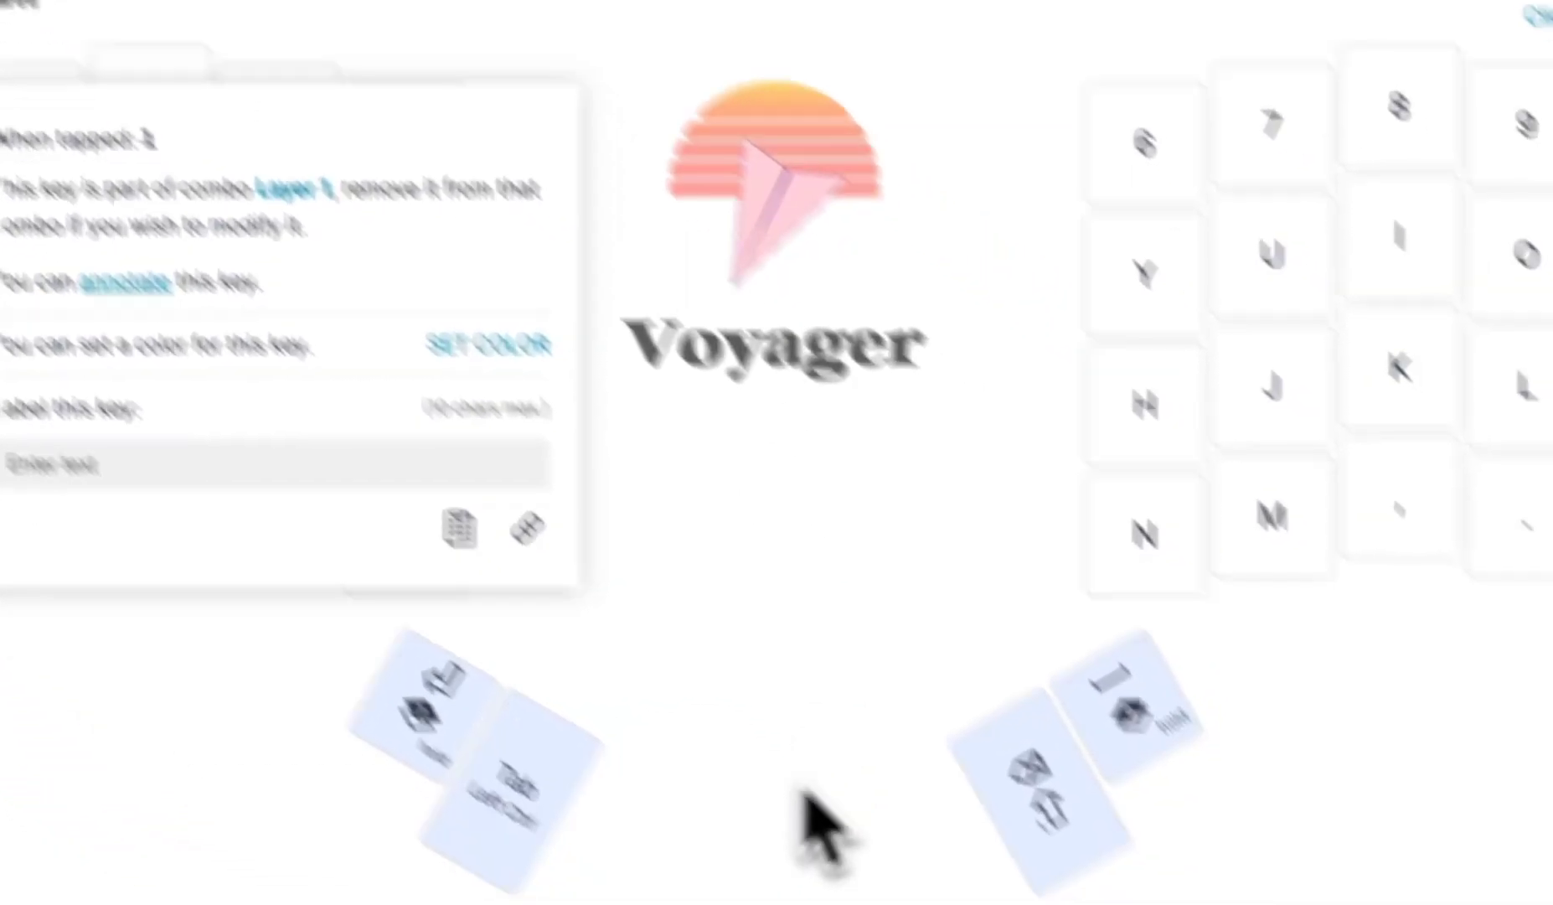
{"action": "left_click", "coordinate": [405, 266]}
{"action": "left_click", "coordinate": [907, 418]}
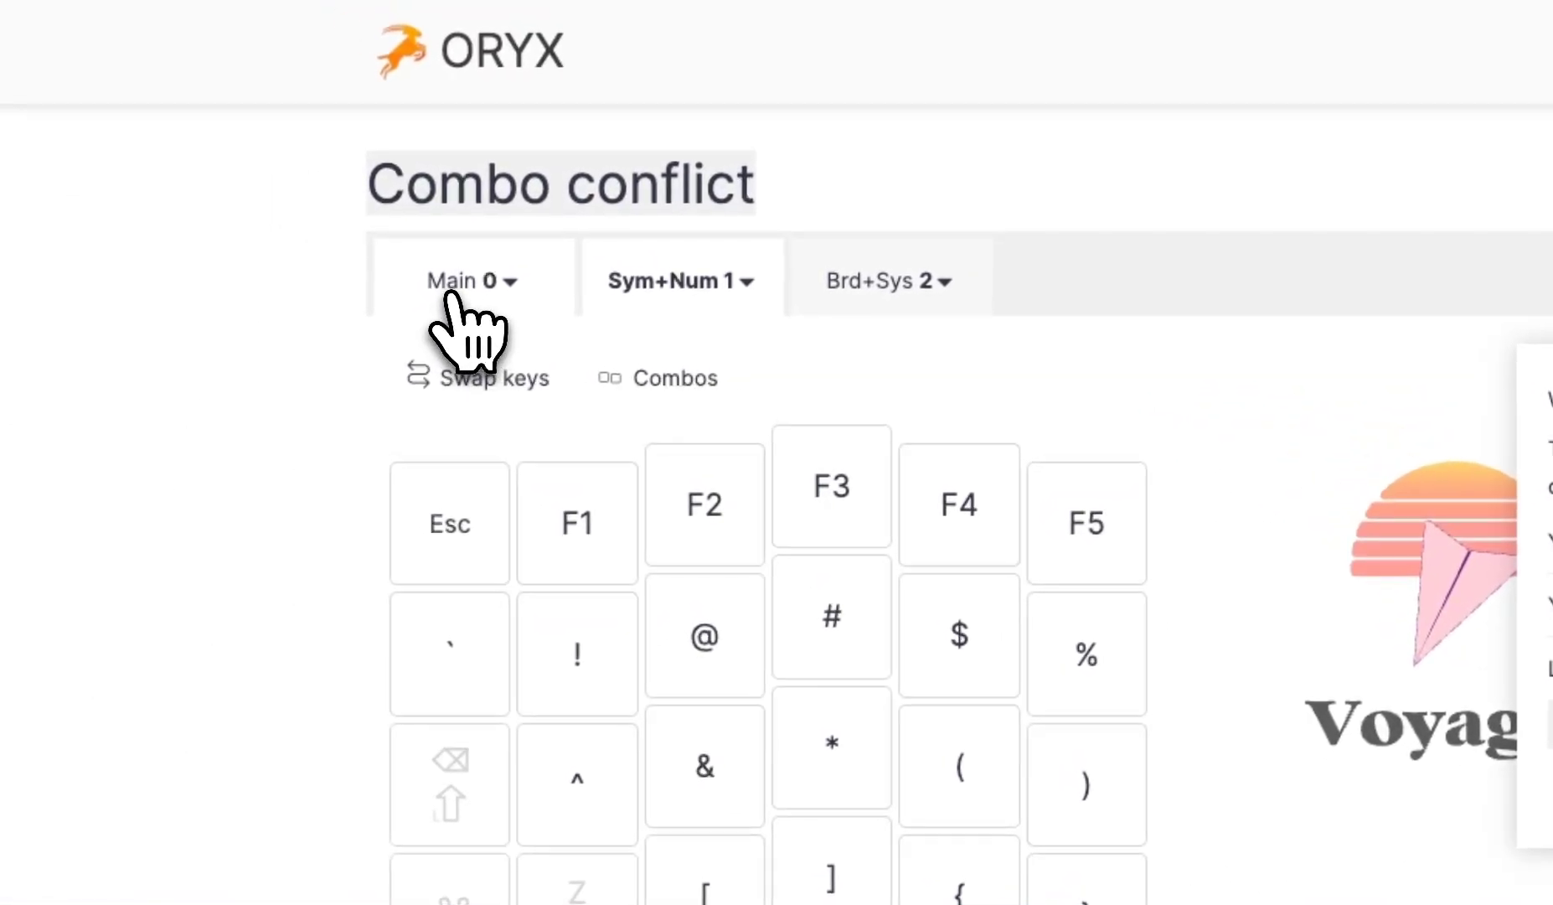
{"action": "left_click", "coordinate": [452, 291]}
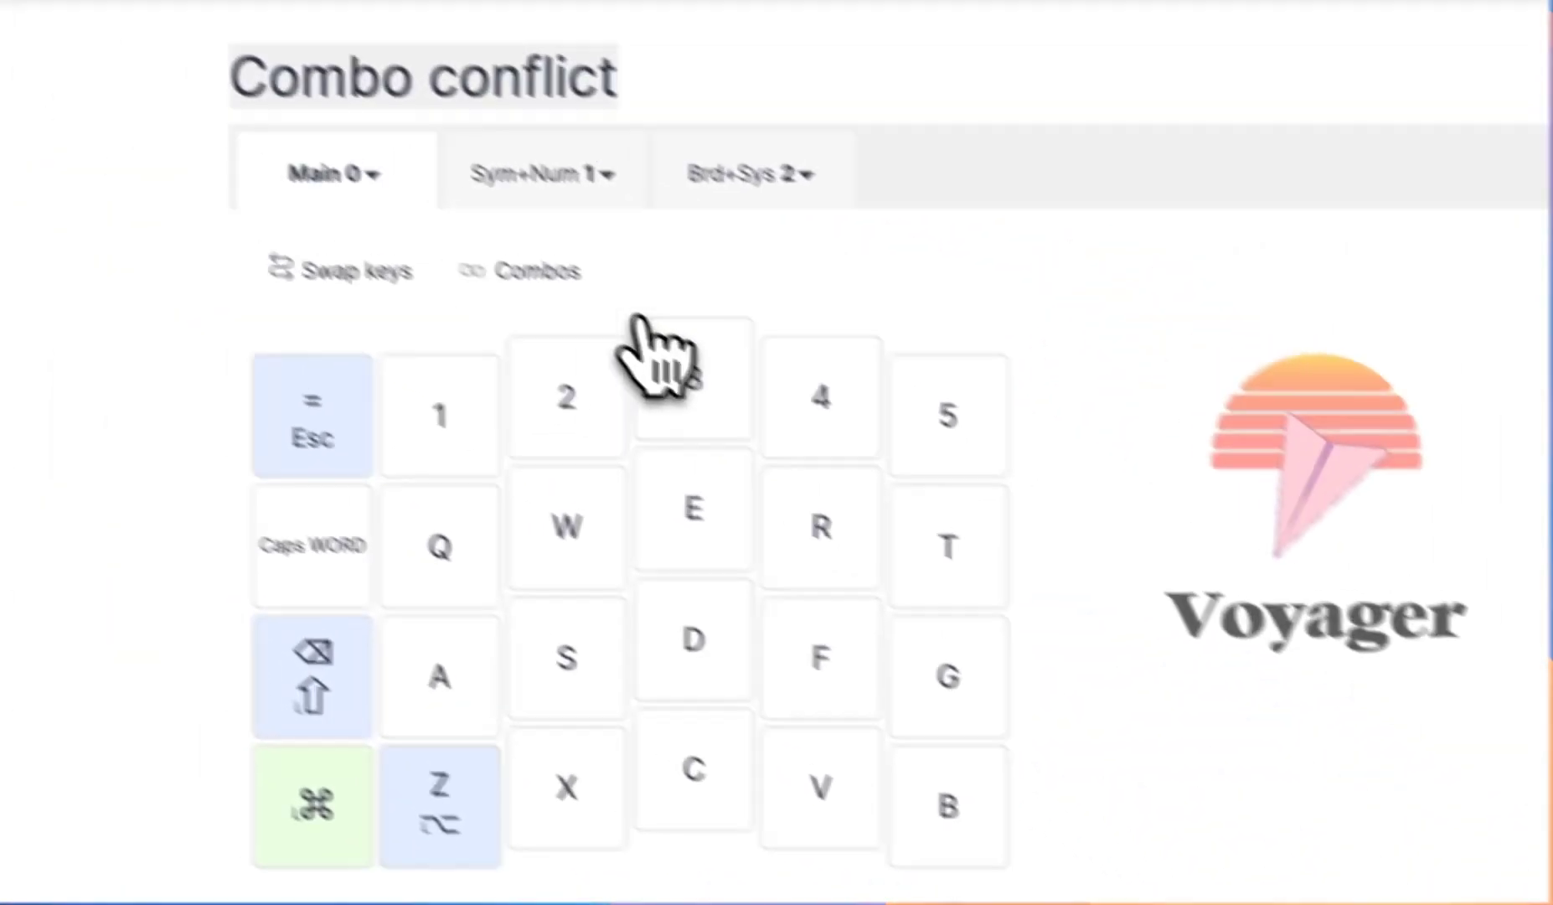
Step: Remove key 3 from the Layer 1 combo, leaving only keys 1 and 2
{"action": "left_click", "coordinate": [624, 224]}
{"action": "left_click", "coordinate": [412, 224]}
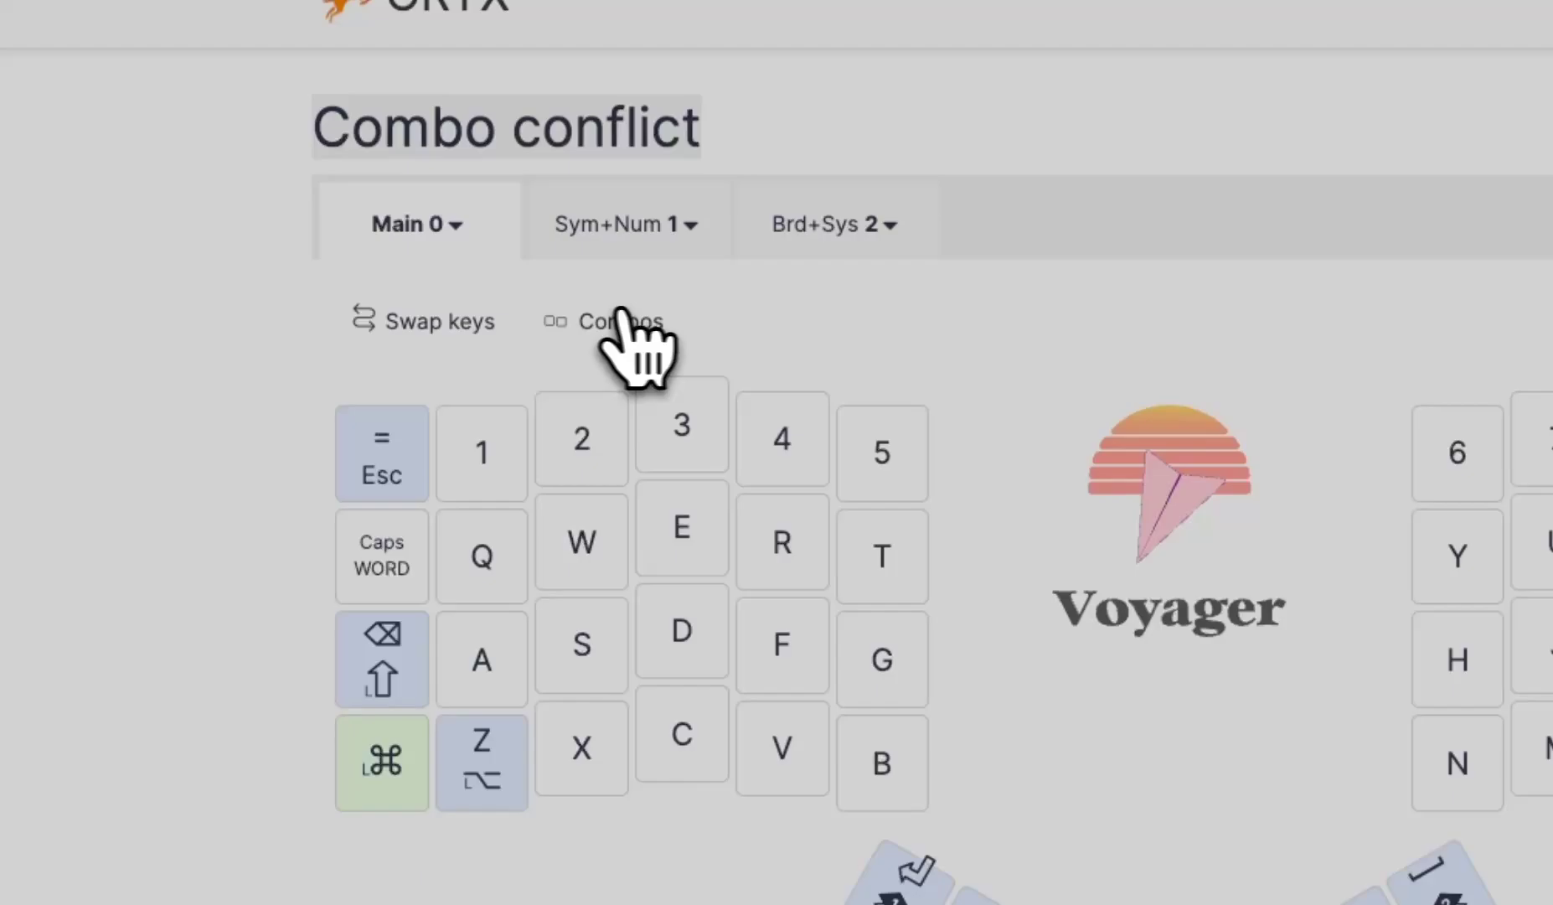
{"action": "left_click", "coordinate": [625, 333]}
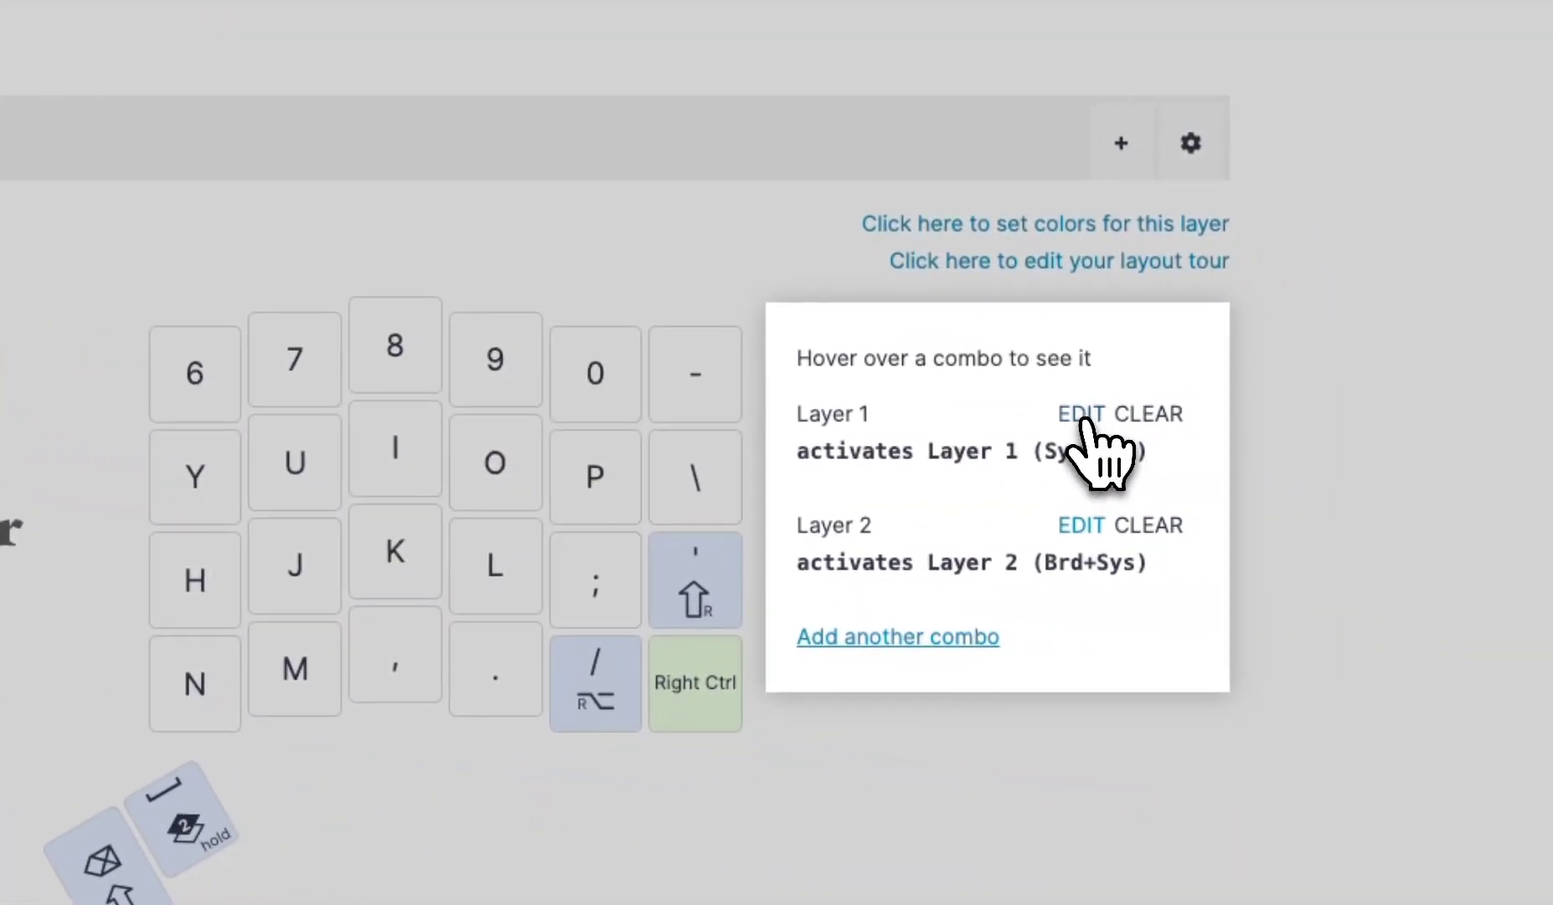
{"action": "left_click", "coordinate": [1081, 414]}
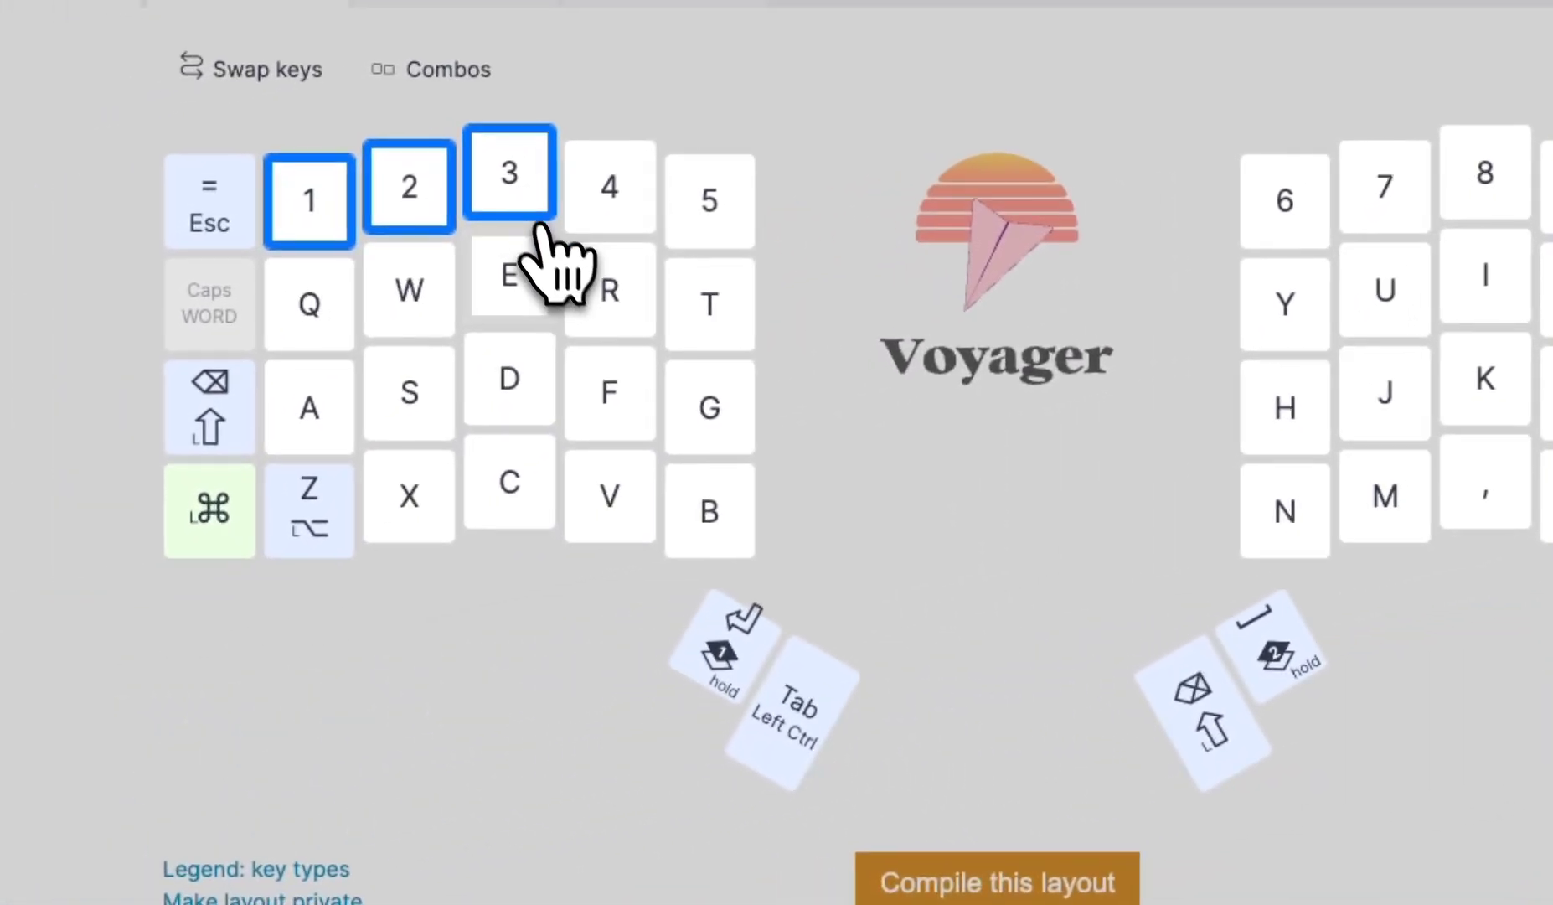
{"action": "left_click", "coordinate": [510, 176]}
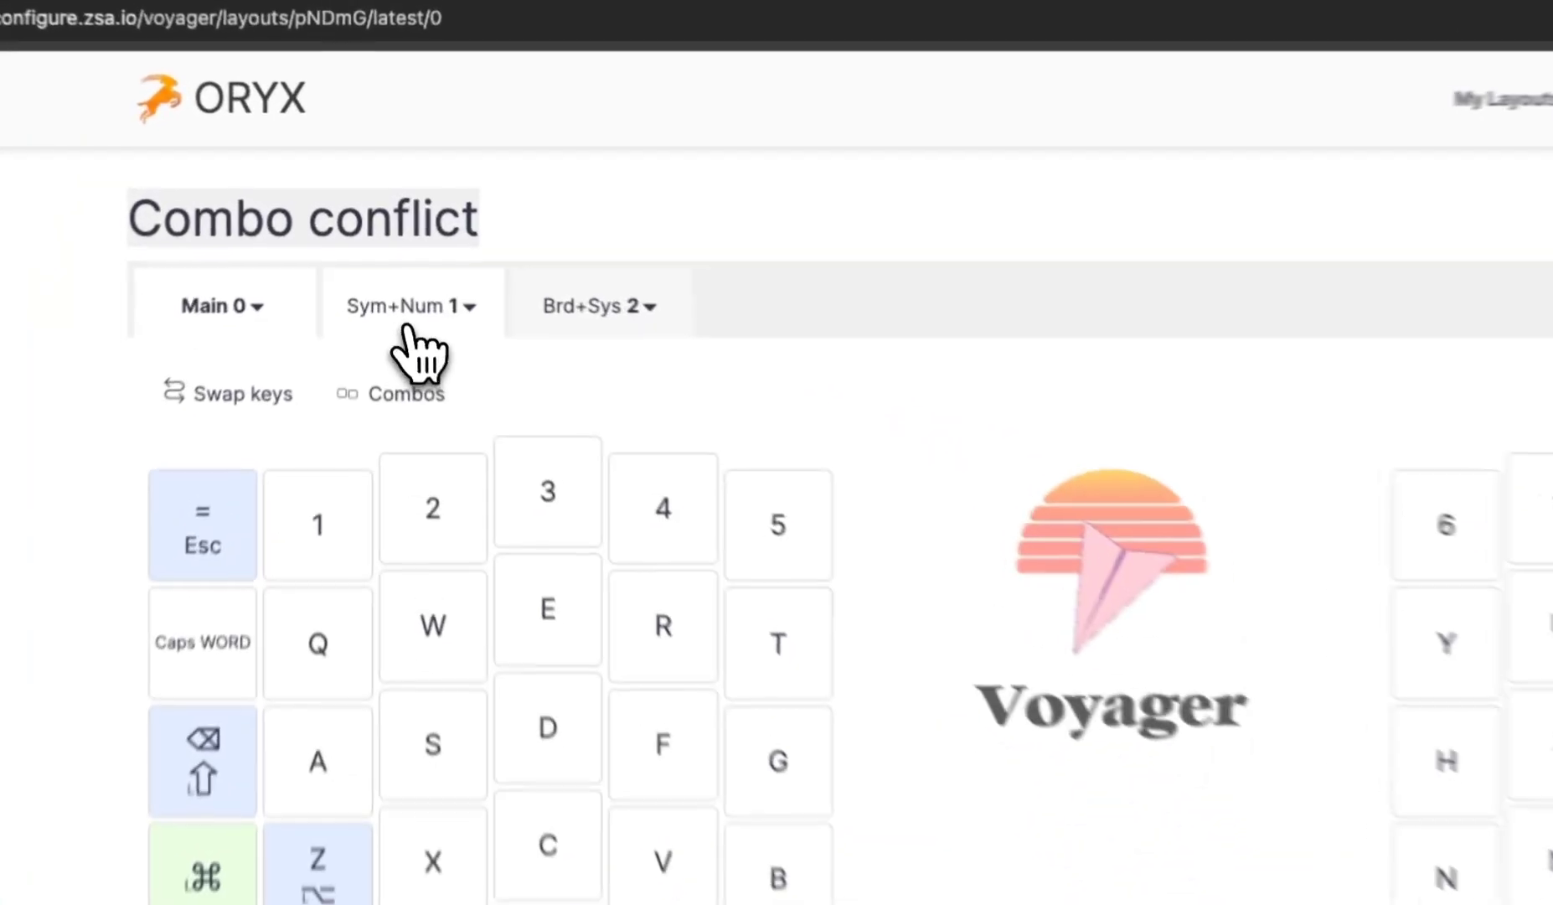
{"action": "left_click", "coordinate": [389, 243]}
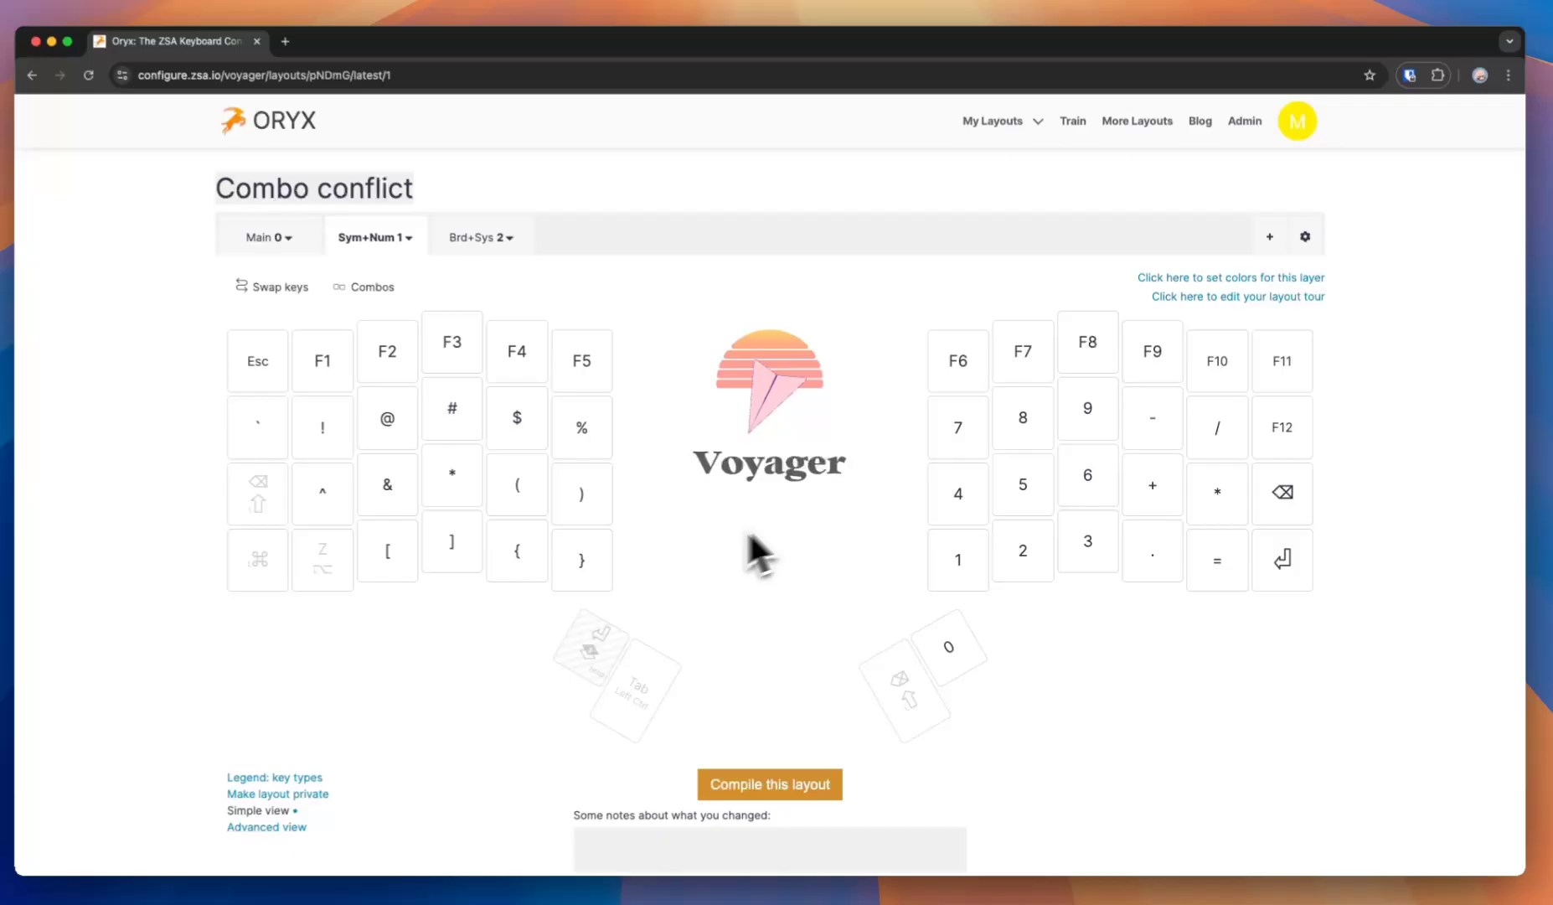
{"action": "left_click", "coordinate": [282, 243]}
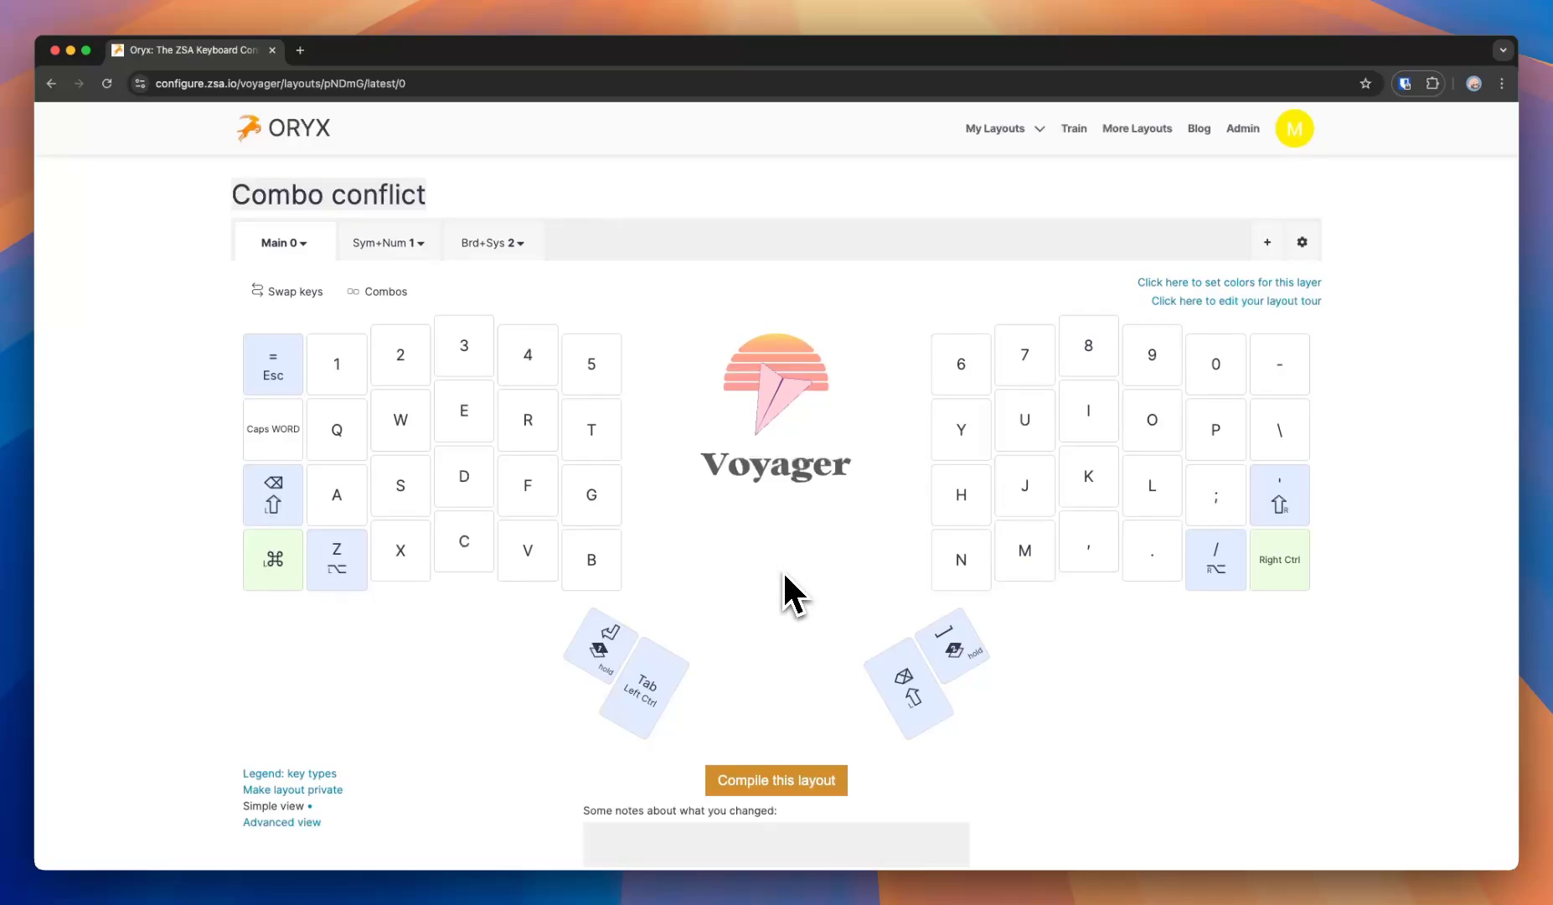
{"action": "scroll", "coordinate": [778, 591], "scroll_direction": "down", "scroll_amount": 1}
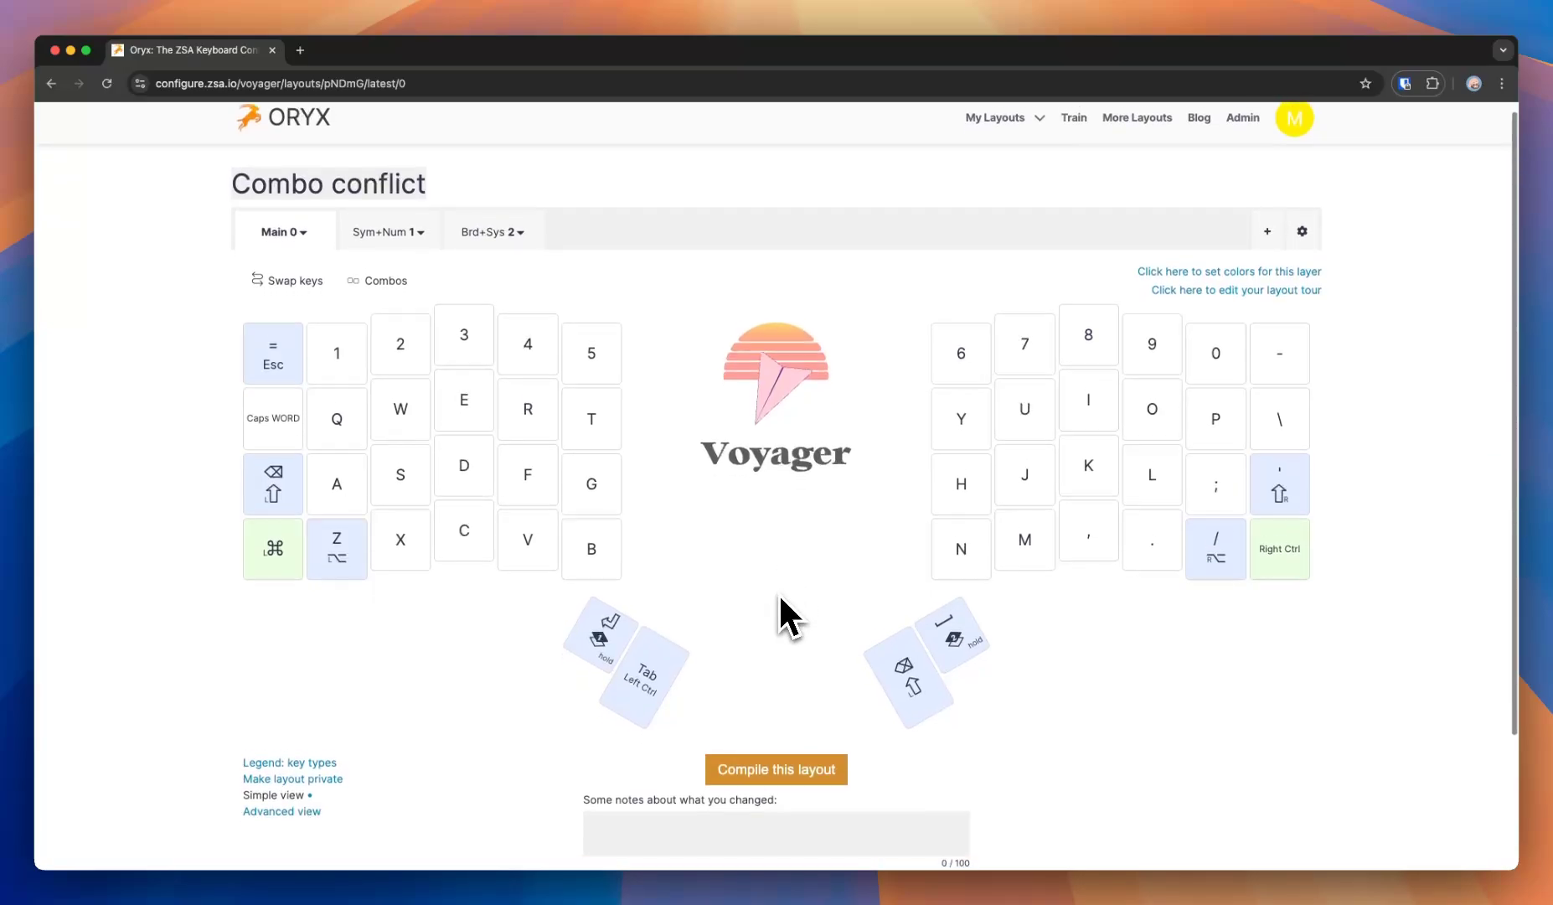